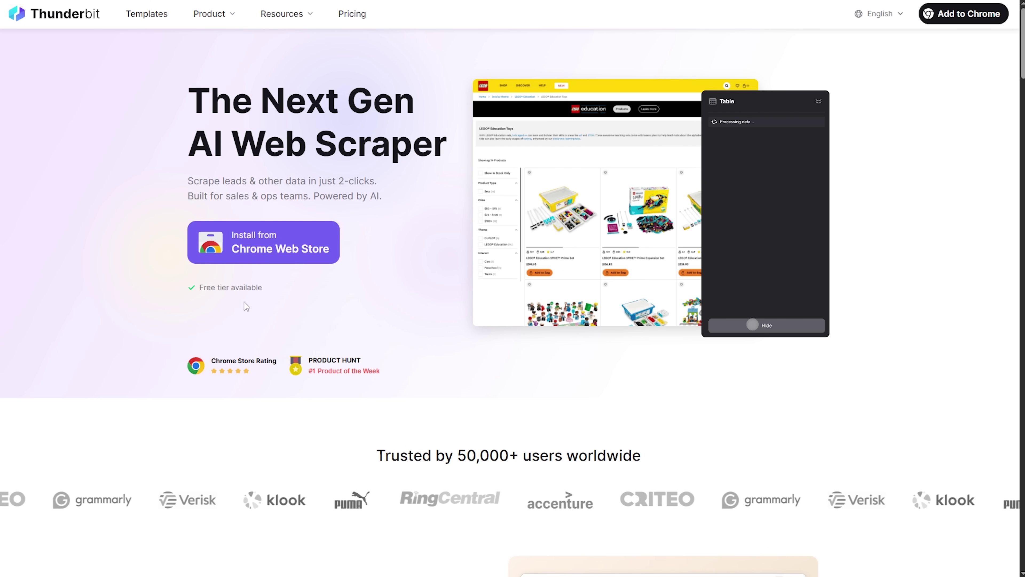
- Scroll the 120-row LEGO result table sideways to reveal more columns
{"action": "scroll", "coordinate": [444, 363], "scroll_direction": "down", "scroll_amount": 4}
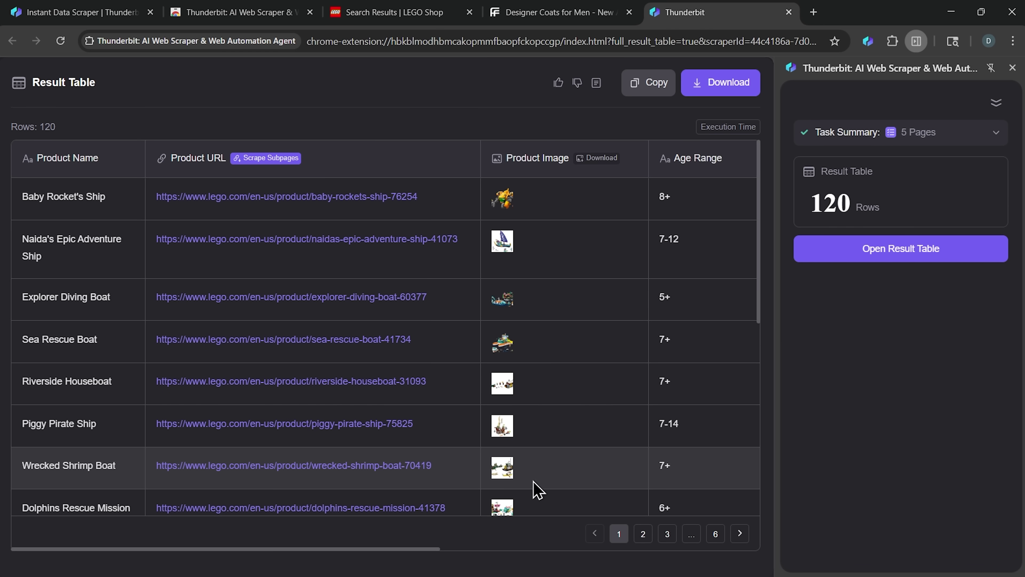
{"action": "left_click_drag", "start_coordinate": [433, 549], "coordinate": [399, 548]}
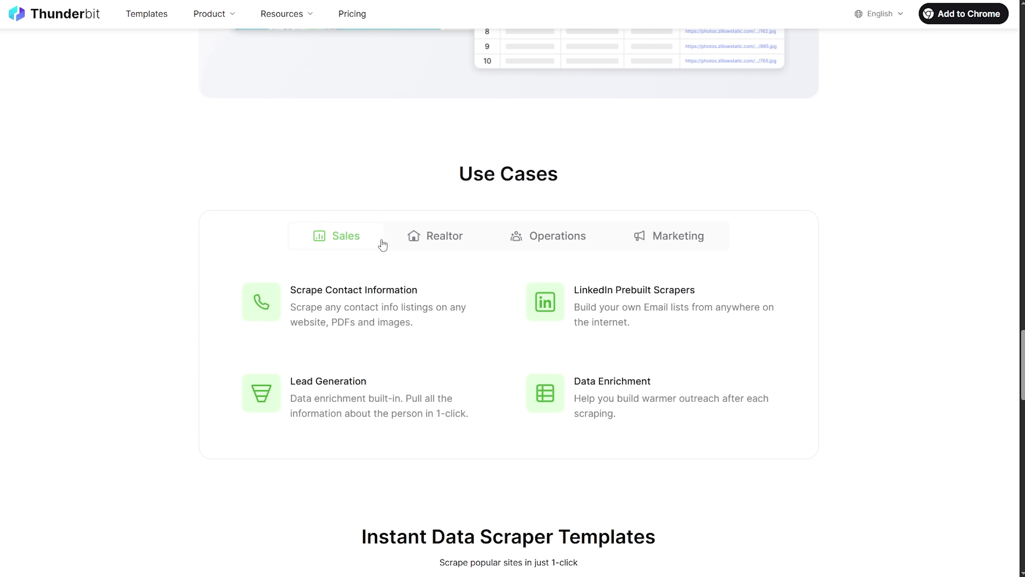
- View the Realtor and then the Operations use case examples
{"action": "left_click", "coordinate": [436, 243]}
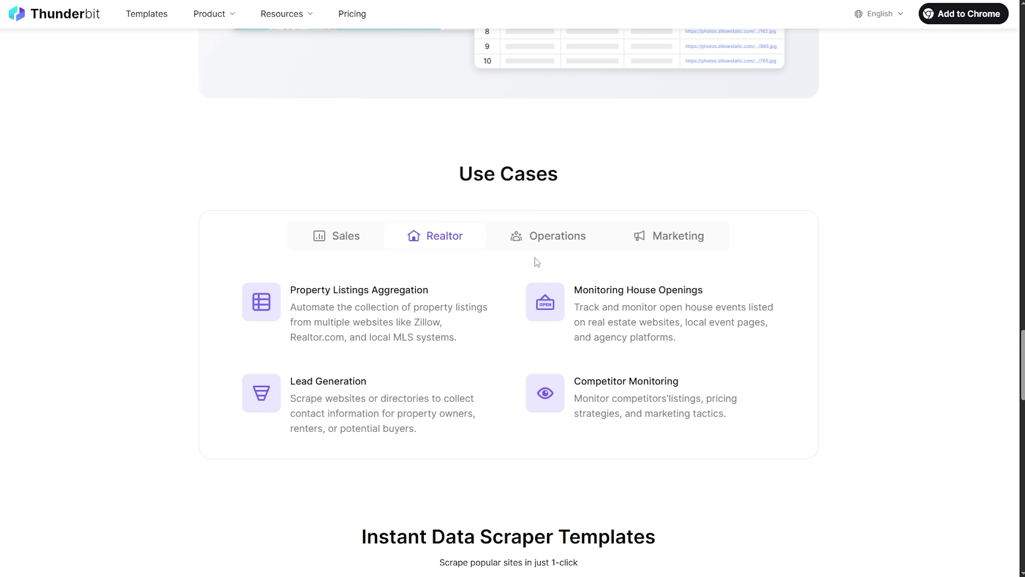
{"action": "left_click", "coordinate": [566, 244]}
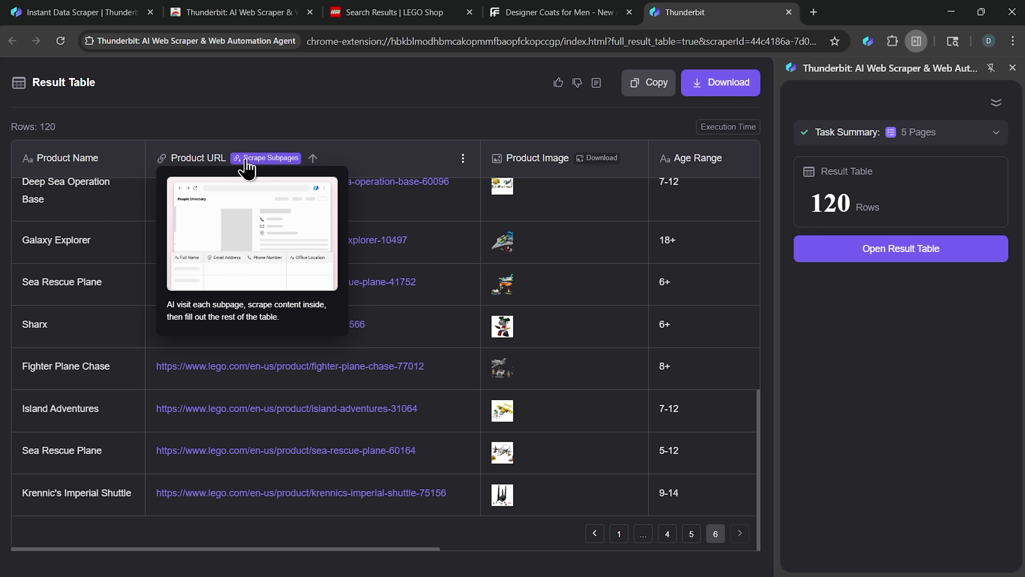
- Start a subpage scrape on Product URL and review the suggested Item Number and Product Description fields
{"action": "left_click", "coordinate": [268, 158]}
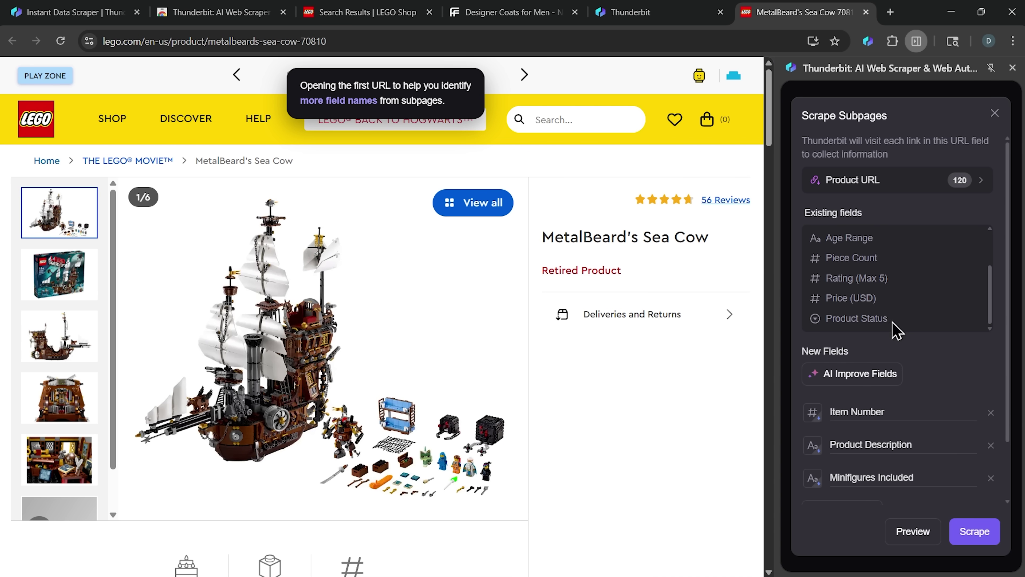
{"action": "scroll", "coordinate": [898, 408], "scroll_direction": "down", "scroll_amount": 2}
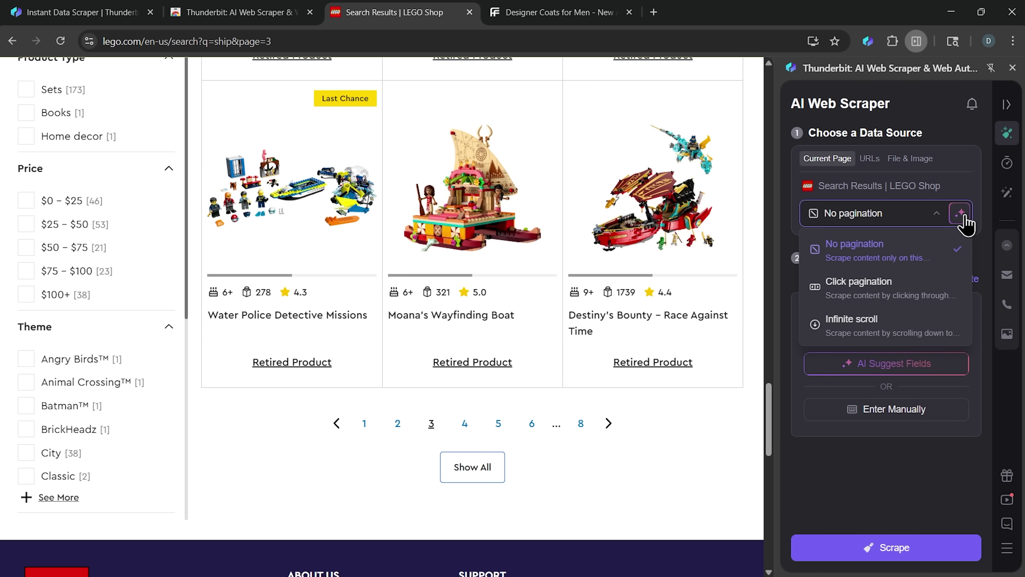
- Set pagination to automatic detection and scroll down to the product listing template's fields
{"action": "left_click", "coordinate": [963, 215]}
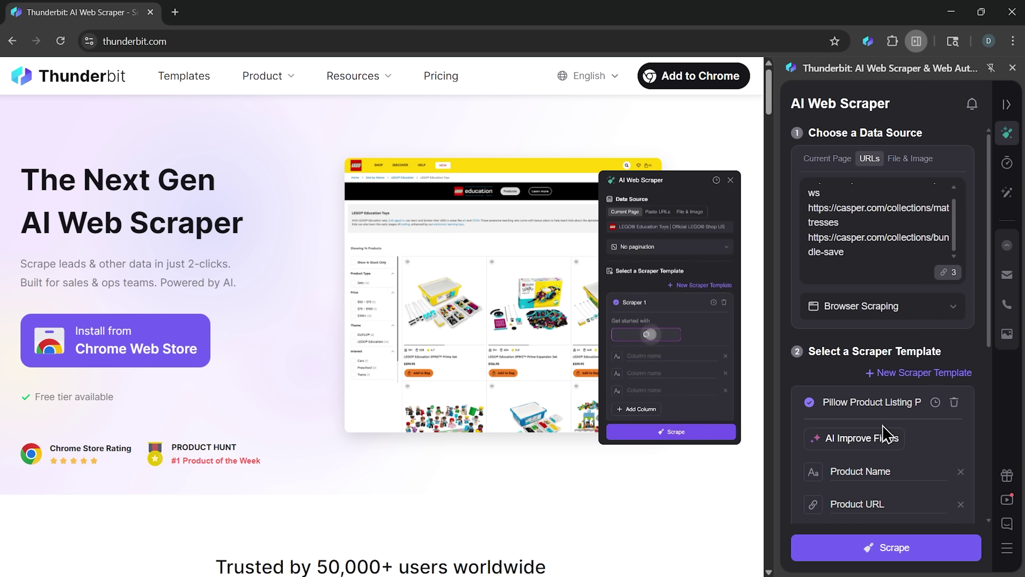
{"action": "scroll", "coordinate": [883, 435], "scroll_direction": "down", "scroll_amount": 5}
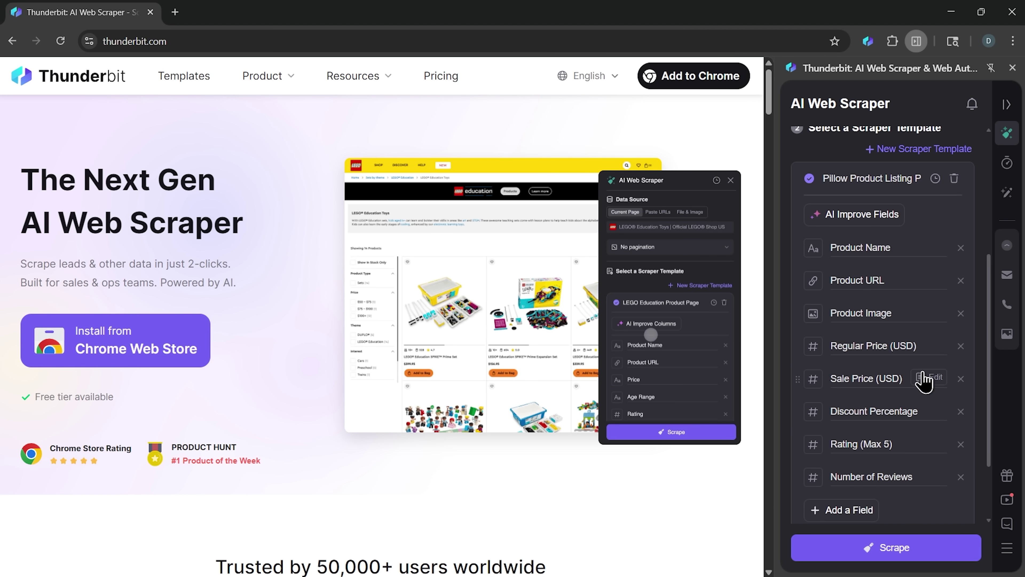
- Remove the Sale Price (USD) field from the template, then browse the scraper template cards
{"action": "left_click", "coordinate": [961, 379]}
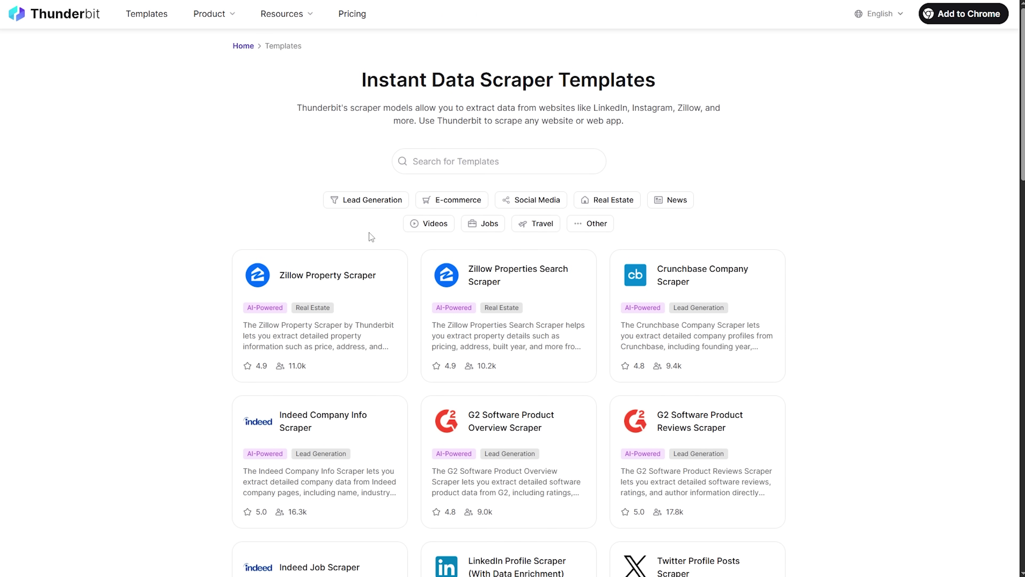
{"action": "scroll", "coordinate": [453, 272], "scroll_direction": "down", "scroll_amount": 5}
{"action": "scroll", "coordinate": [753, 277], "scroll_direction": "down", "scroll_amount": 2}
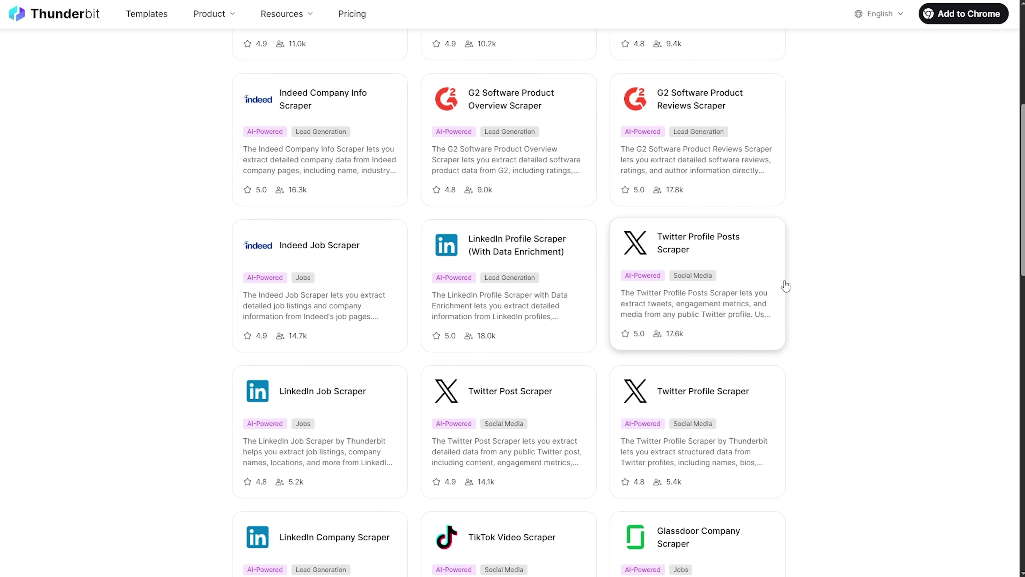
{"action": "scroll", "coordinate": [787, 367], "scroll_direction": "down", "scroll_amount": 9}
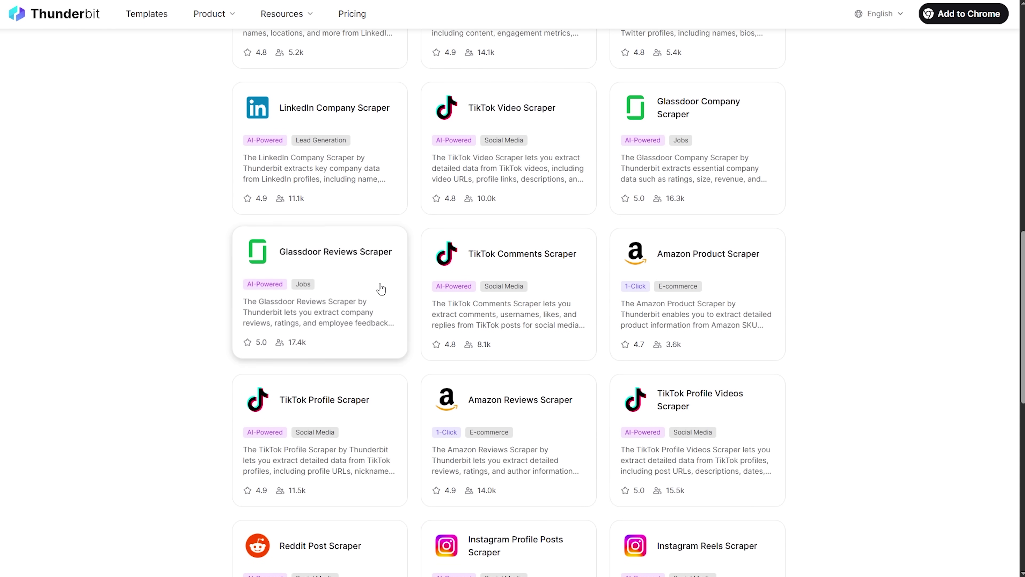
{"action": "scroll", "coordinate": [361, 322], "scroll_direction": "down", "scroll_amount": 8}
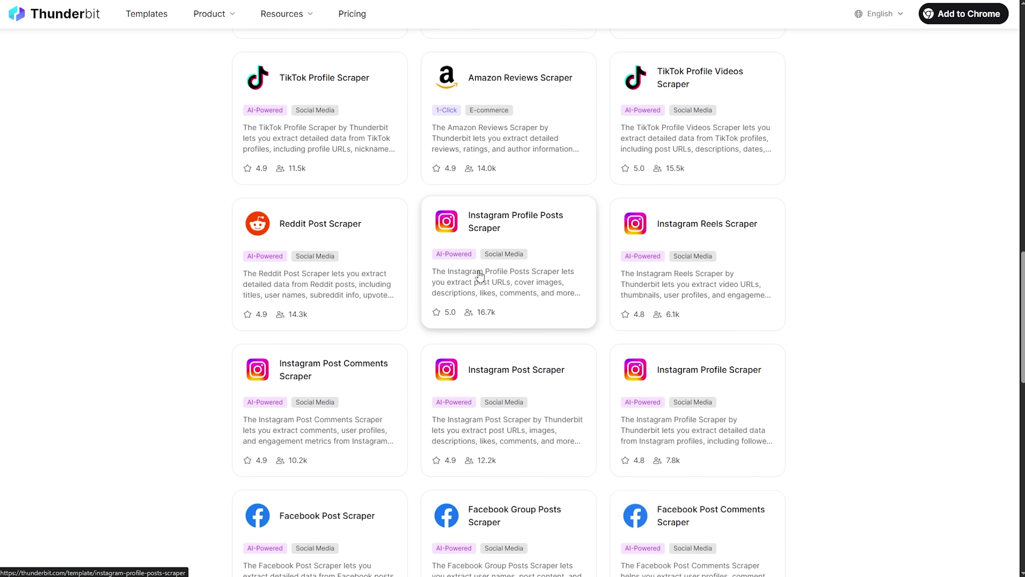
{"action": "scroll", "coordinate": [576, 330], "scroll_direction": "down", "scroll_amount": 5}
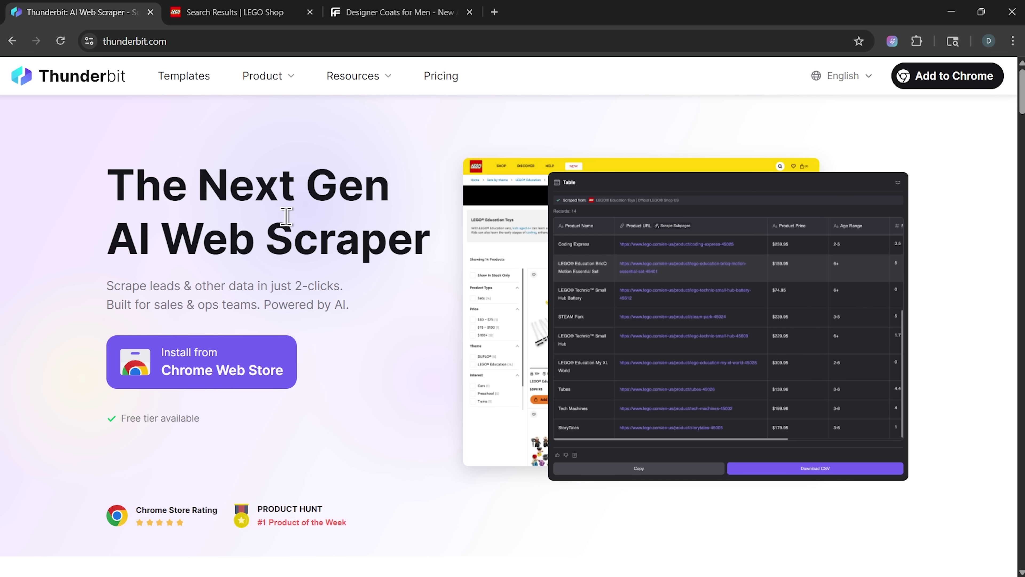
- Add the Thunderbit AI Web Scraper extension to Chrome from its Web Store listing
{"action": "left_click", "coordinate": [236, 375]}
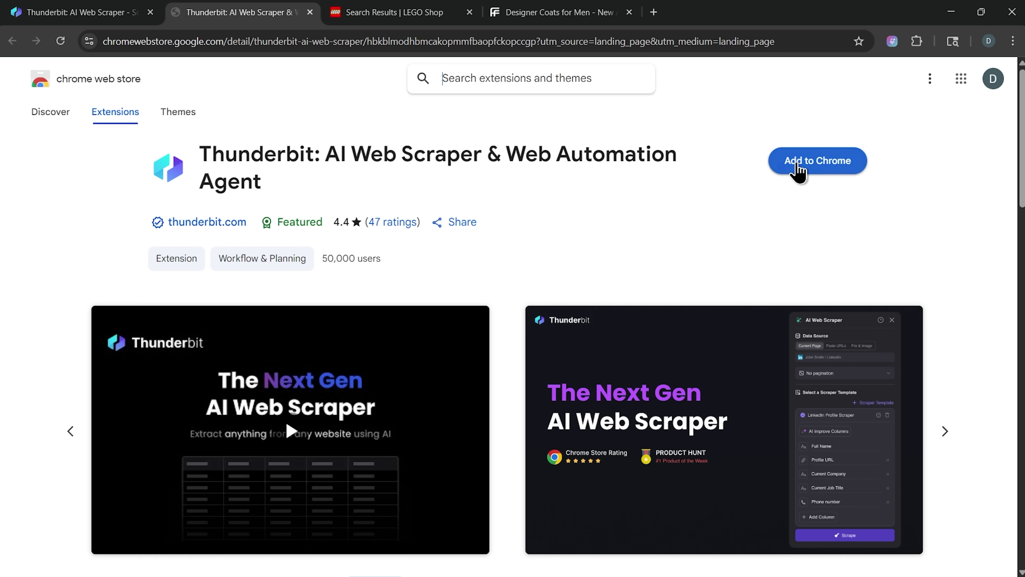
{"action": "left_click", "coordinate": [796, 180]}
{"action": "left_click", "coordinate": [556, 188]}
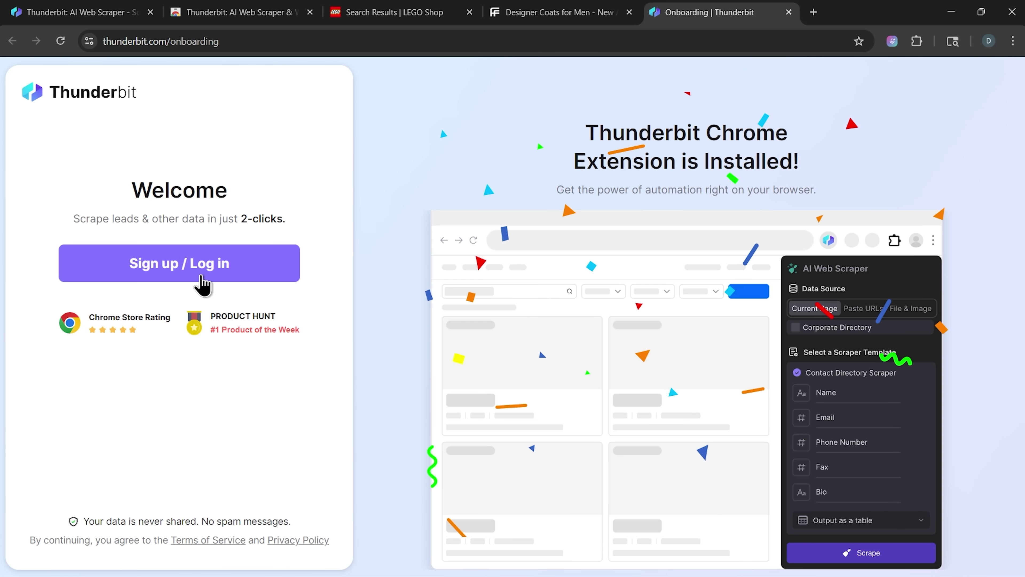
- Log in to Thunderbit and launch the scraper from the Playground welcome modal
{"action": "left_click", "coordinate": [202, 284]}
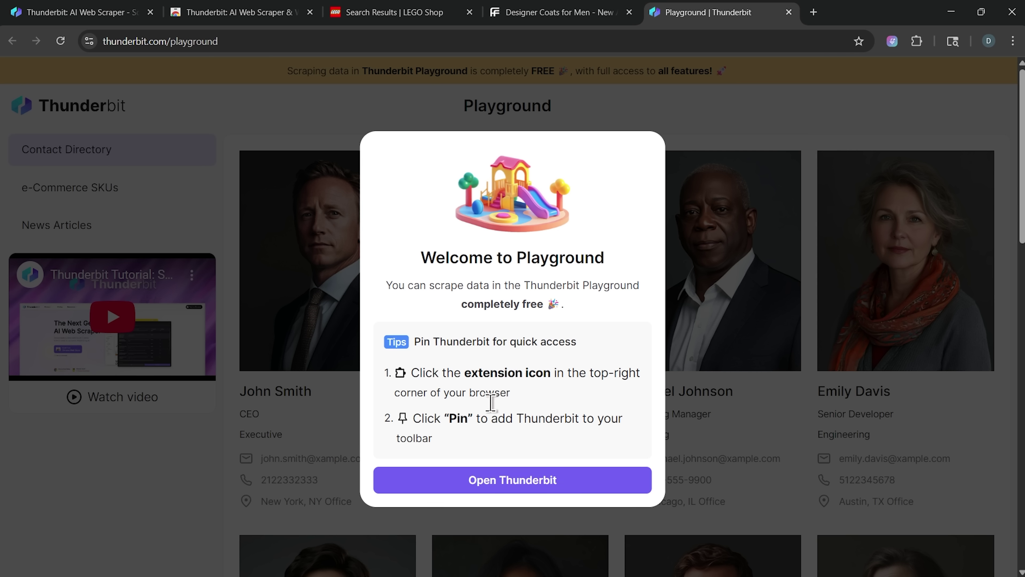
{"action": "left_click", "coordinate": [492, 480]}
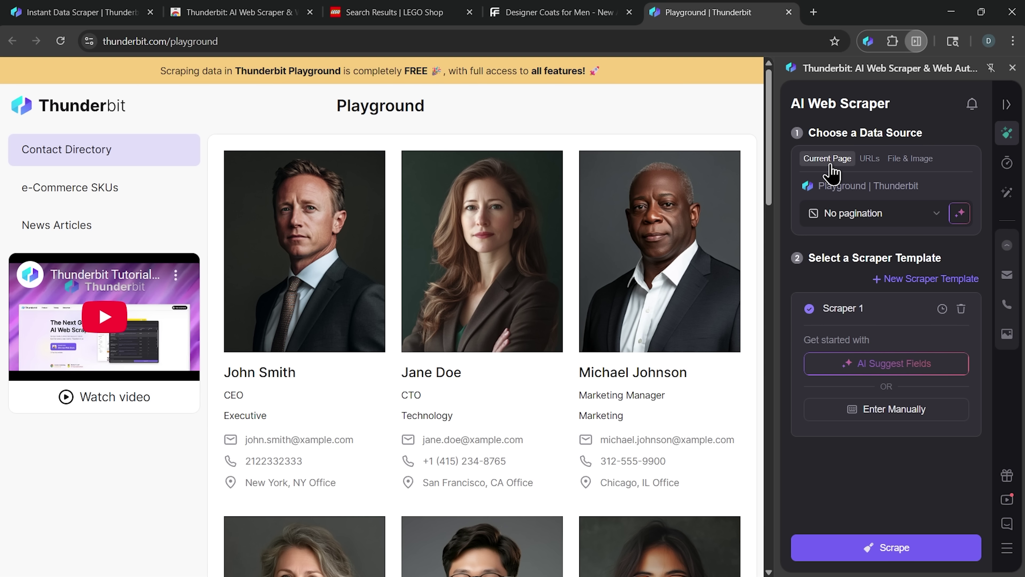
- Try the URLs and File & Image sources, then keep Current Page as the data source
{"action": "left_click", "coordinate": [871, 159]}
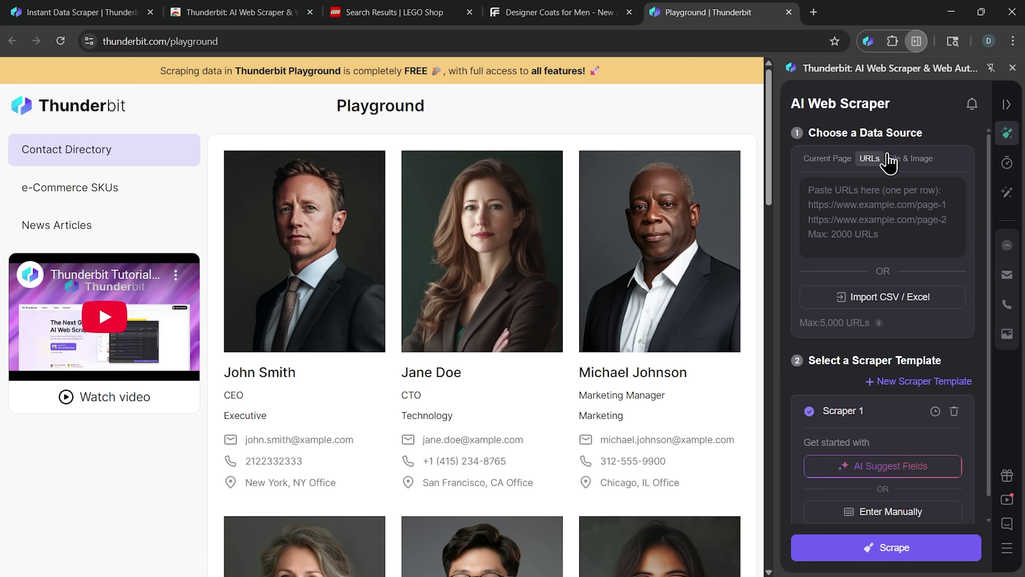
{"action": "left_click", "coordinate": [910, 162]}
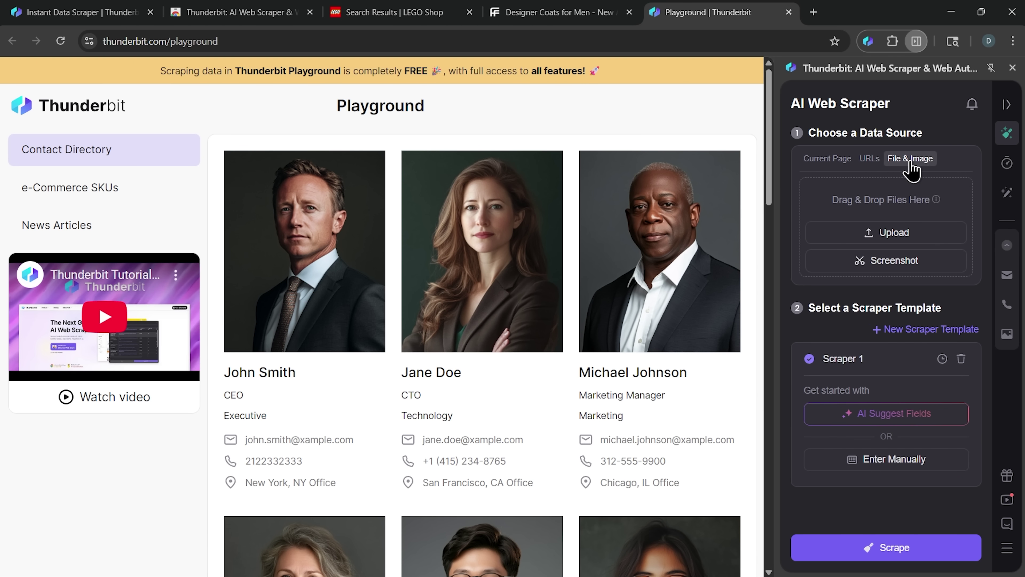
{"action": "left_click", "coordinate": [827, 159]}
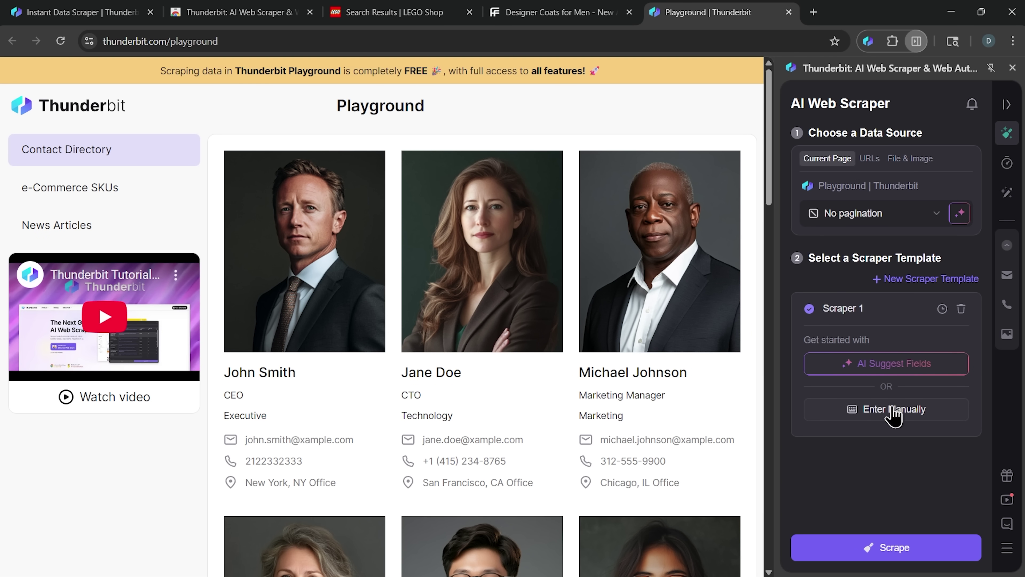
- Have AI suggest the contact fields and scrape them into a 10-row result table
{"action": "left_click", "coordinate": [874, 365]}
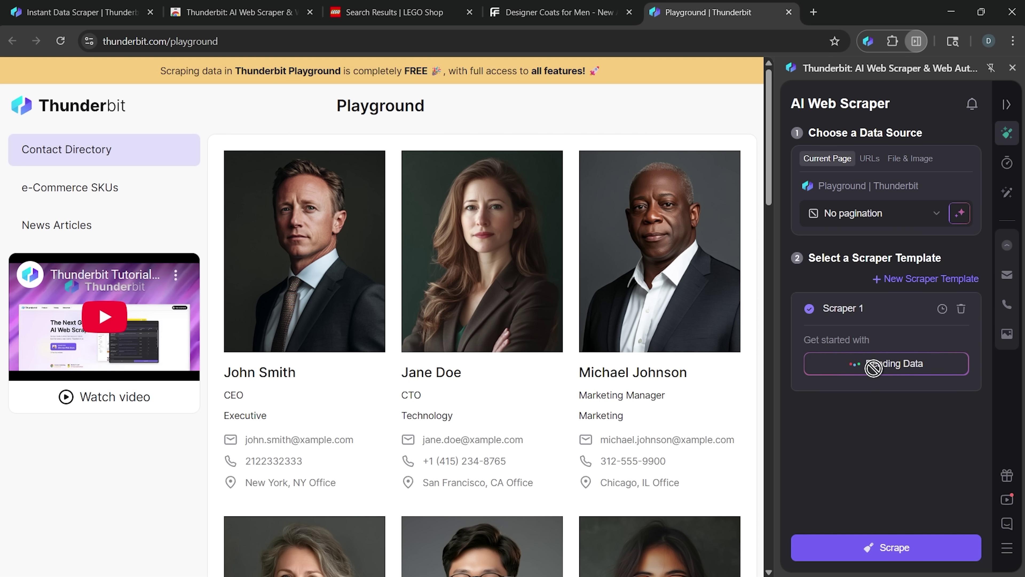
{"action": "scroll", "coordinate": [881, 444], "scroll_direction": "down", "scroll_amount": 4}
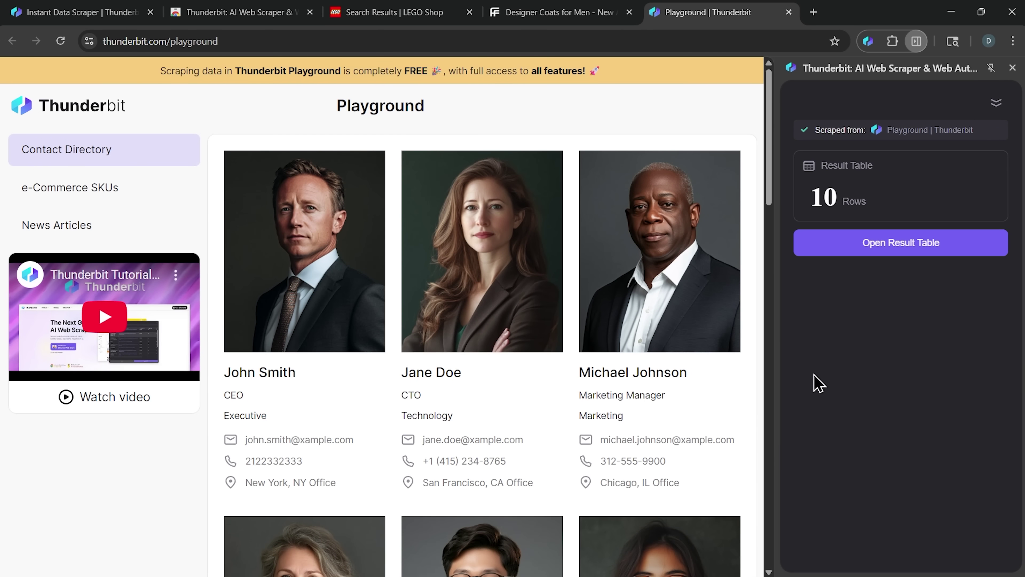
{"action": "left_click", "coordinate": [806, 244]}
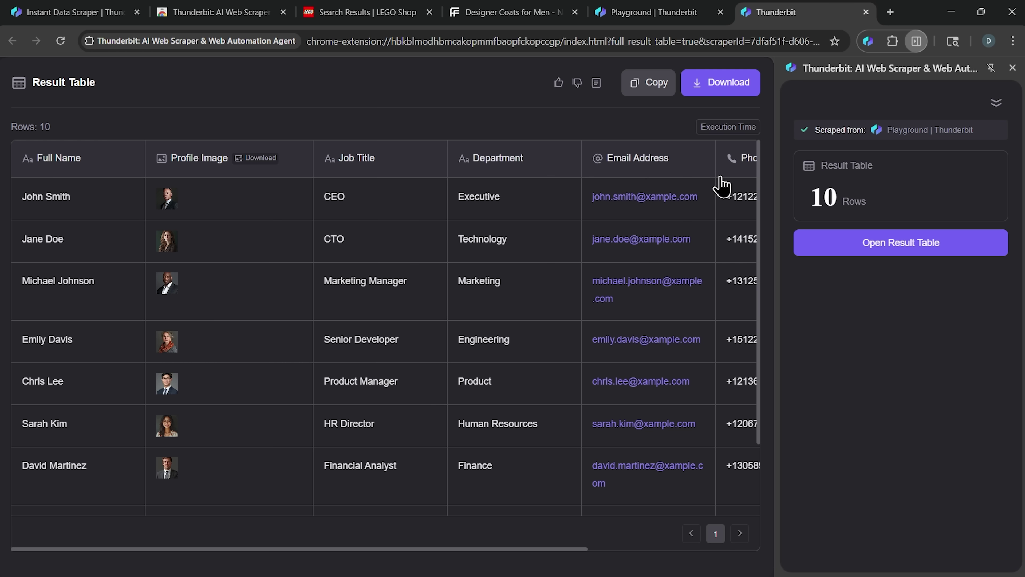
- Scroll the 10-contact result table sideways to see the phone and office columns
{"action": "left_click_drag", "start_coordinate": [429, 552], "coordinate": [403, 561]}
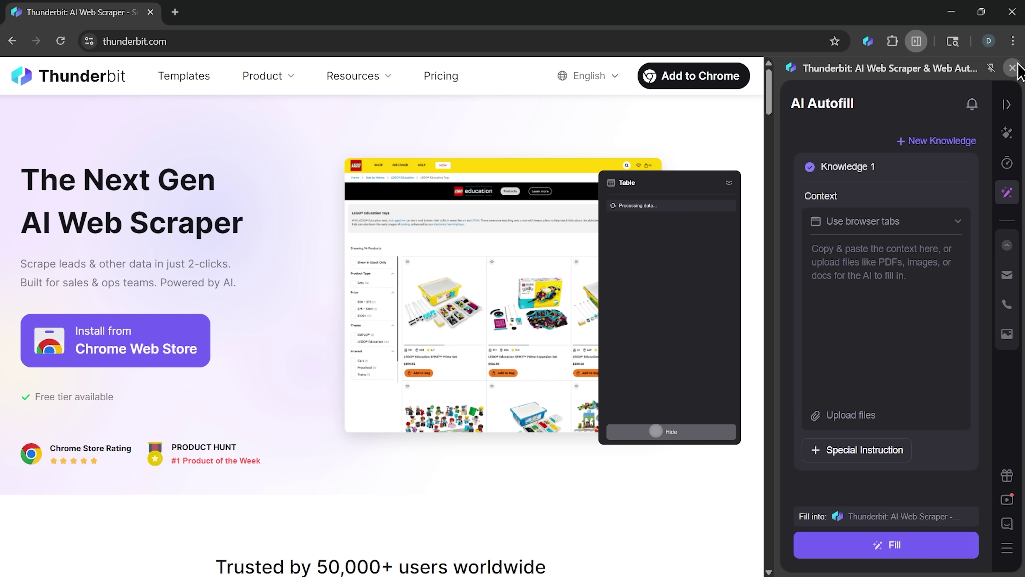
- Close the scraper side panel and scroll through the instant scraper templates gallery
{"action": "left_click", "coordinate": [1013, 68]}
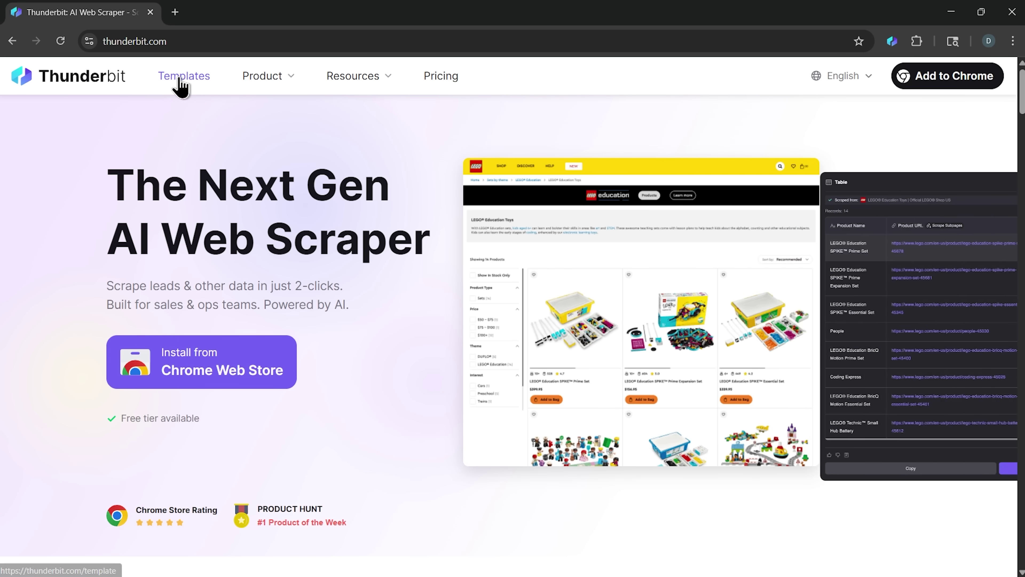
{"action": "left_click", "coordinate": [181, 83]}
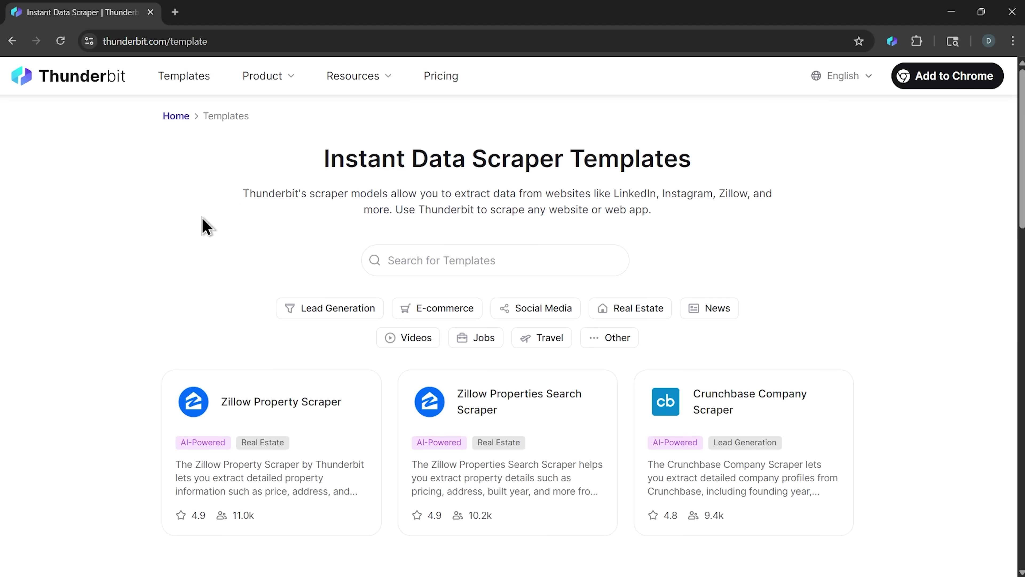
{"action": "scroll", "coordinate": [131, 280], "scroll_direction": "down", "scroll_amount": 8}
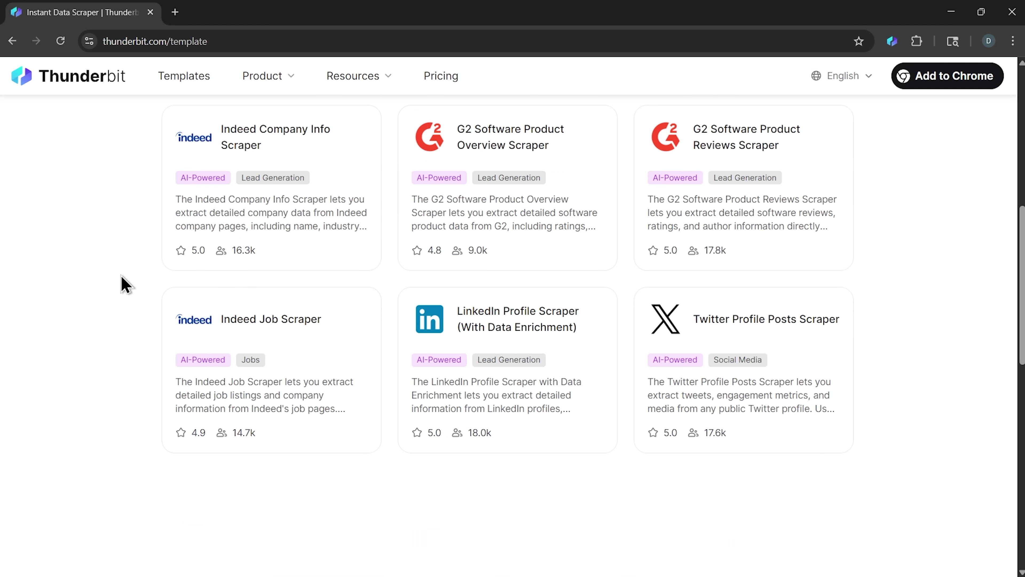
{"action": "scroll", "coordinate": [125, 284], "scroll_direction": "down", "scroll_amount": 4}
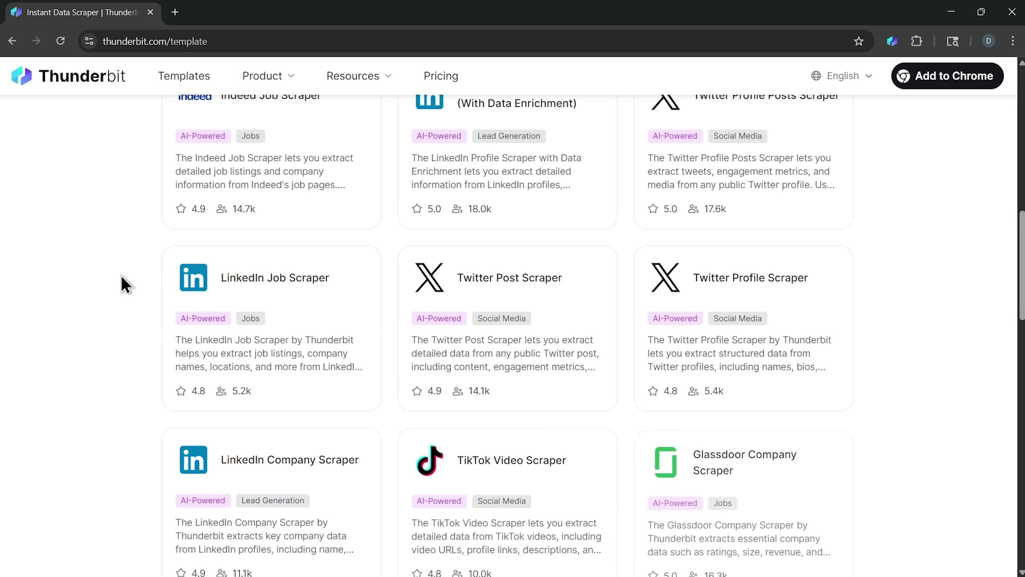
{"action": "scroll", "coordinate": [125, 284], "scroll_direction": "down", "scroll_amount": 8}
{"action": "scroll", "coordinate": [125, 283], "scroll_direction": "down", "scroll_amount": 4}
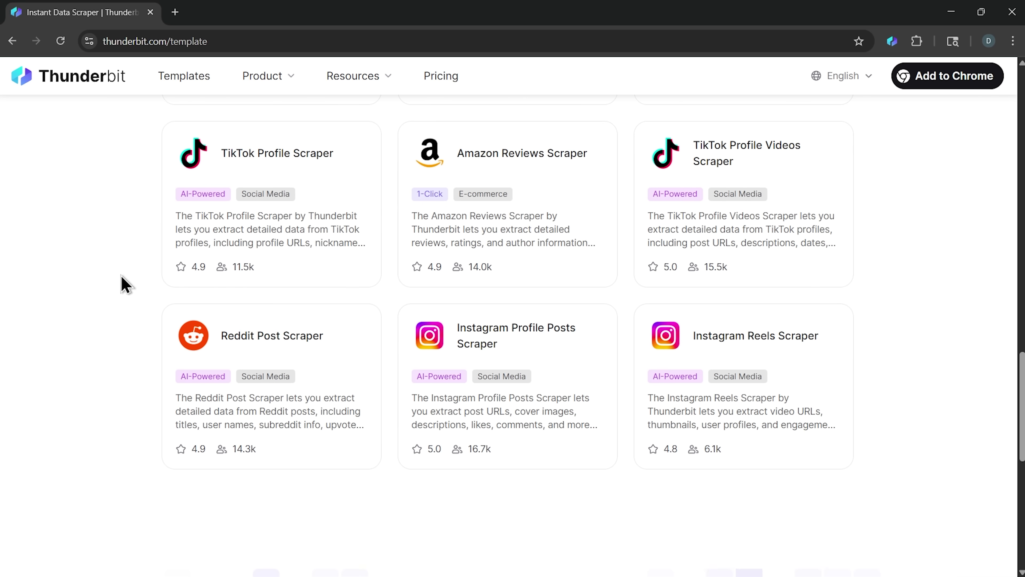
{"action": "scroll", "coordinate": [126, 283], "scroll_direction": "down", "scroll_amount": 4}
{"action": "scroll", "coordinate": [125, 283], "scroll_direction": "down", "scroll_amount": 4}
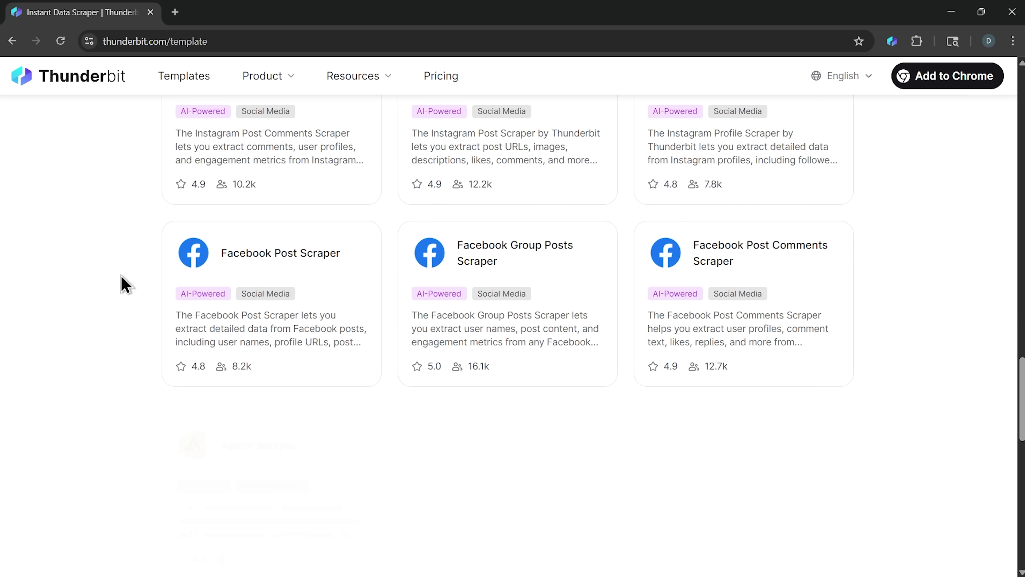
{"action": "scroll", "coordinate": [125, 284], "scroll_direction": "down", "scroll_amount": 4}
{"action": "scroll", "coordinate": [125, 284], "scroll_direction": "down", "scroll_amount": 4}
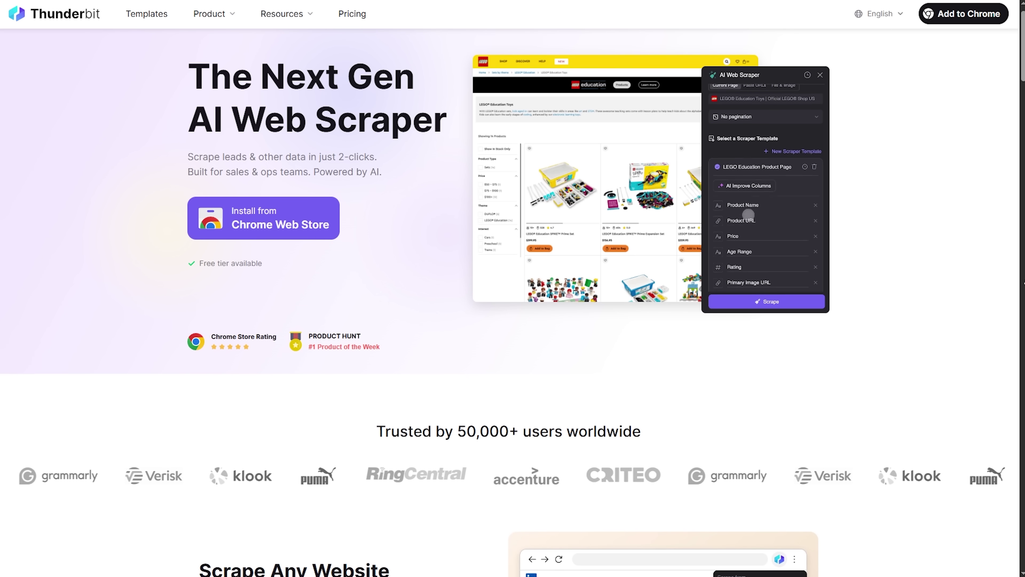
- Paste the three casper.com page links into the URLs tab as the scraping source
{"action": "scroll", "coordinate": [498, 303], "scroll_direction": "down", "scroll_amount": 1}
{"action": "scroll", "coordinate": [512, 302], "scroll_direction": "down", "scroll_amount": 2}
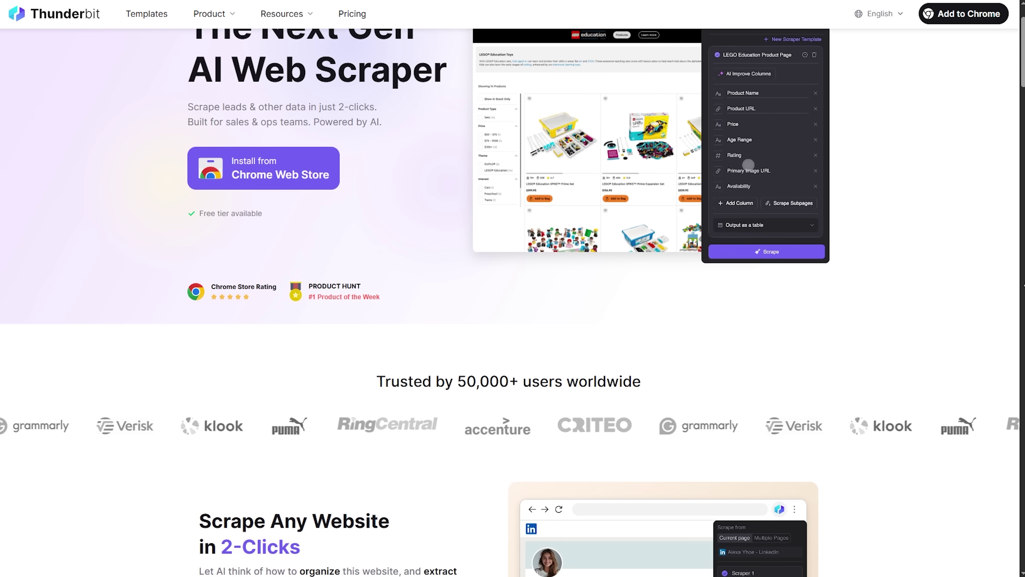
{"action": "scroll", "coordinate": [513, 302], "scroll_direction": "down", "scroll_amount": 1}
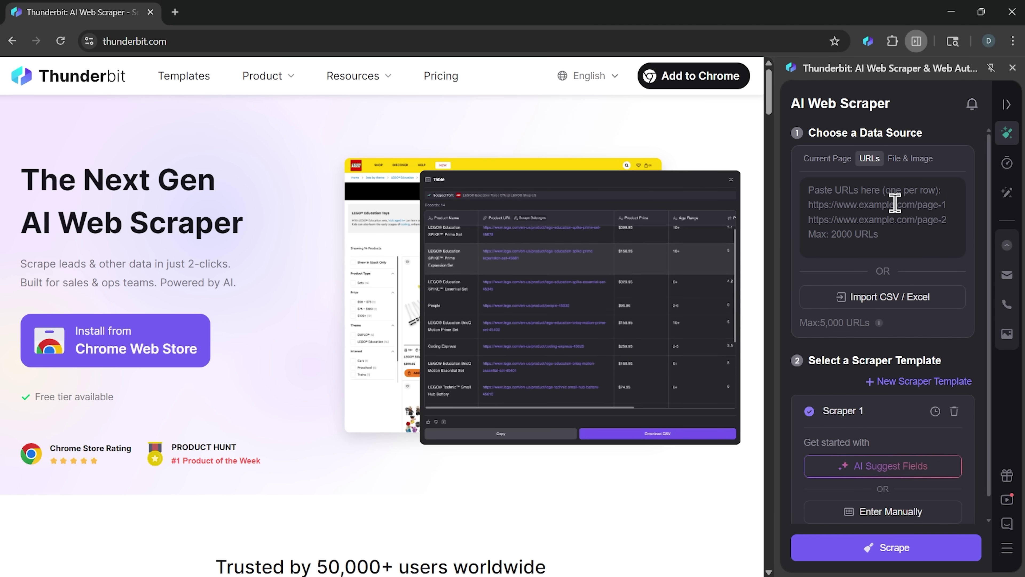
{"action": "type", "text": "https://casper.com/collections/pillows https://casper.com/collections/mattresses https://casper.com/collections/bundle-save"}
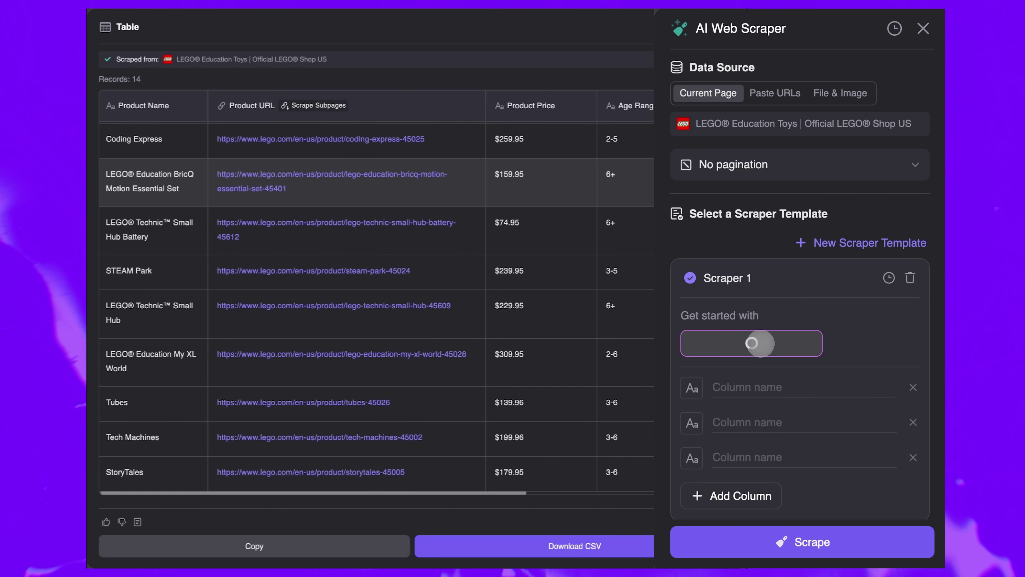
{"action": "scroll", "coordinate": [761, 343], "scroll_direction": "down", "scroll_amount": 5}
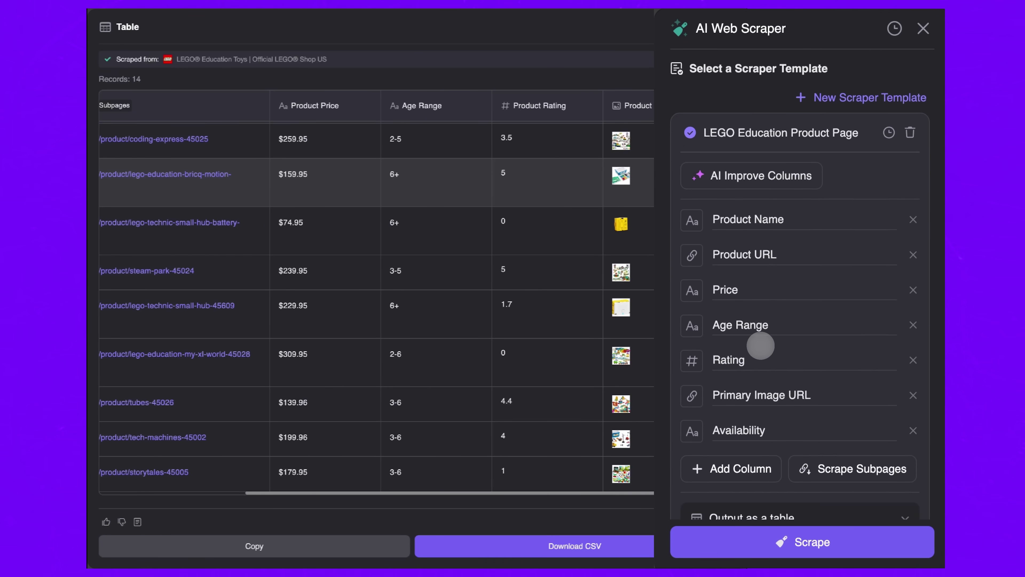